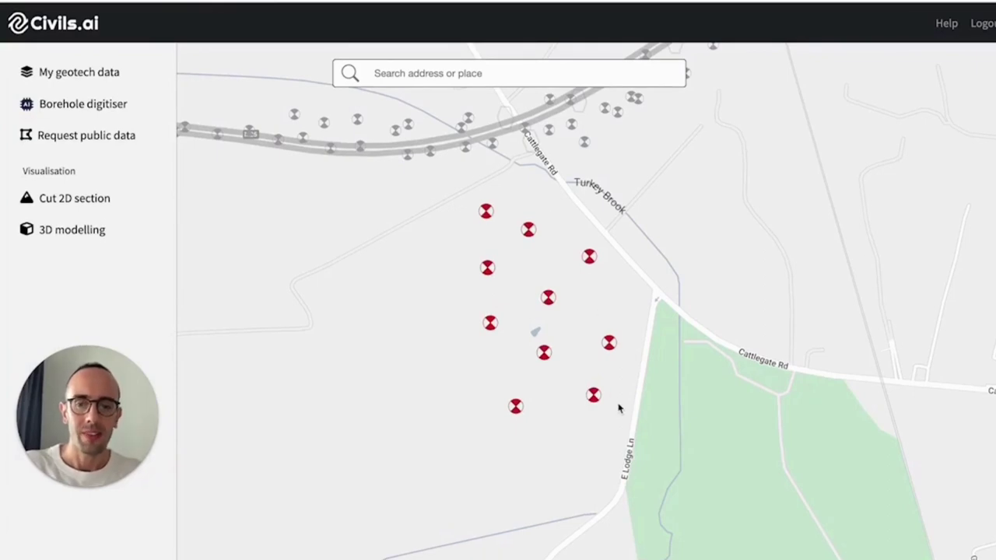
Scroll the borehole map down and back up to survey the markers near Cattlegate Rd
scroll(643, 431, "down", 3)
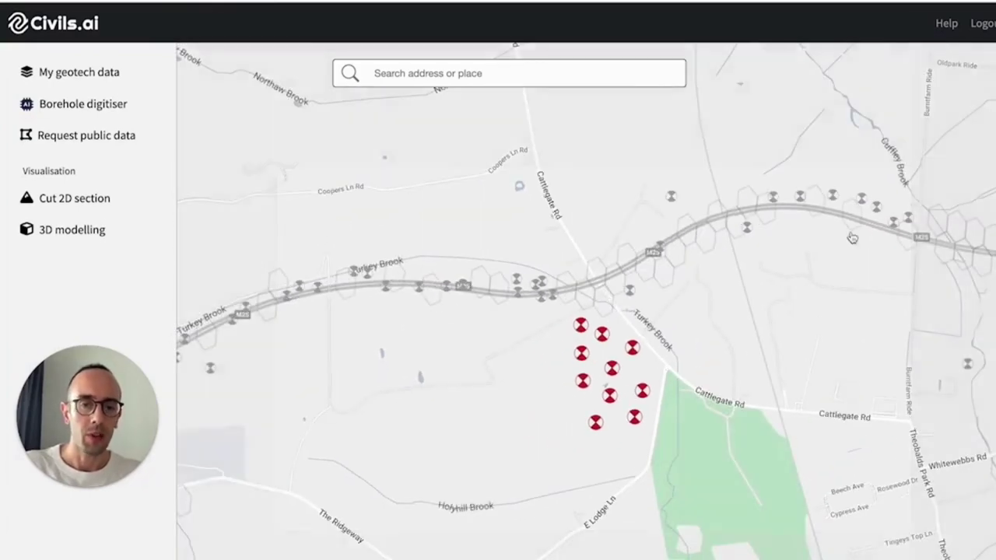
scroll(643, 431, "up", 3)
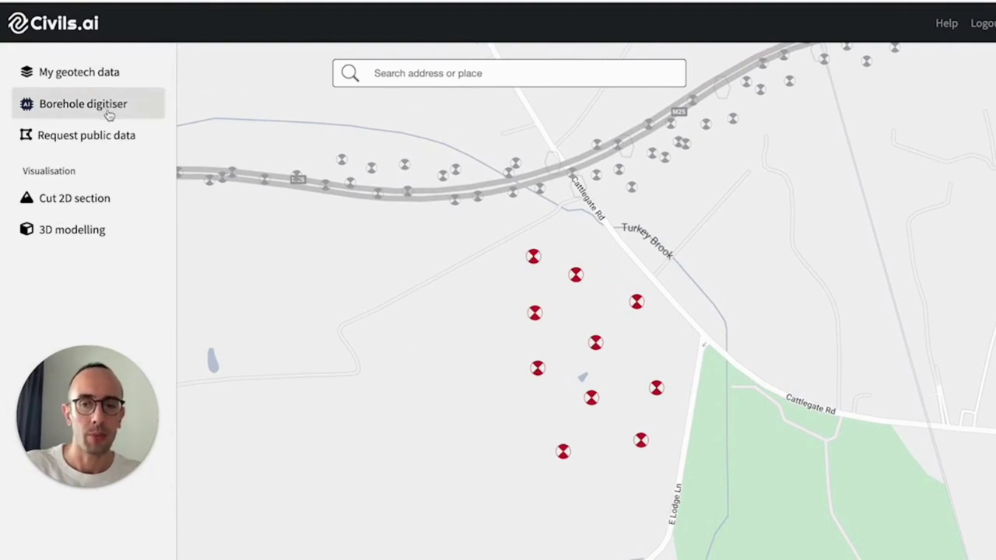
Drop the geotech report PDF into the borehole digitiser and close it once extraction starts
left_click(62, 104)
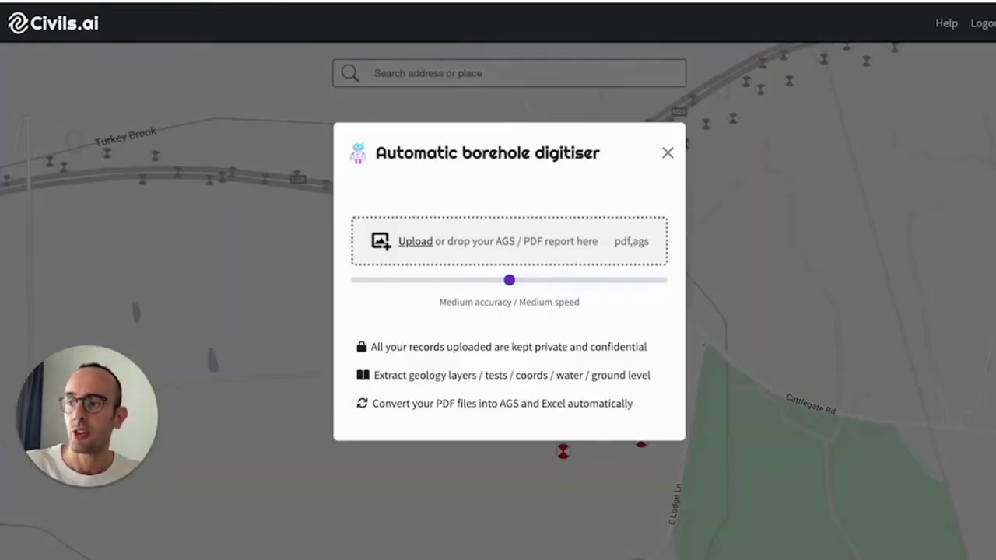
left_click_drag(278, 249, 514, 260)
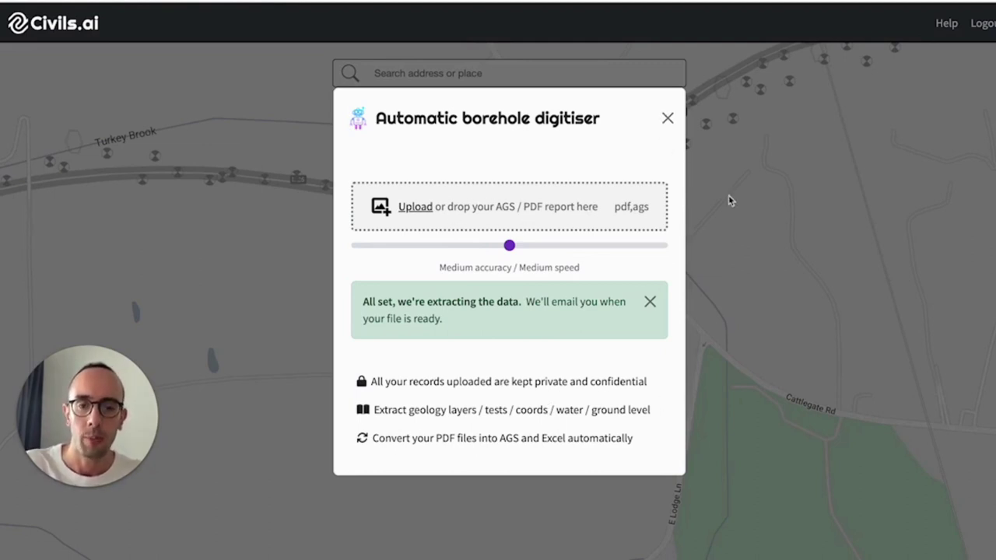
left_click(667, 120)
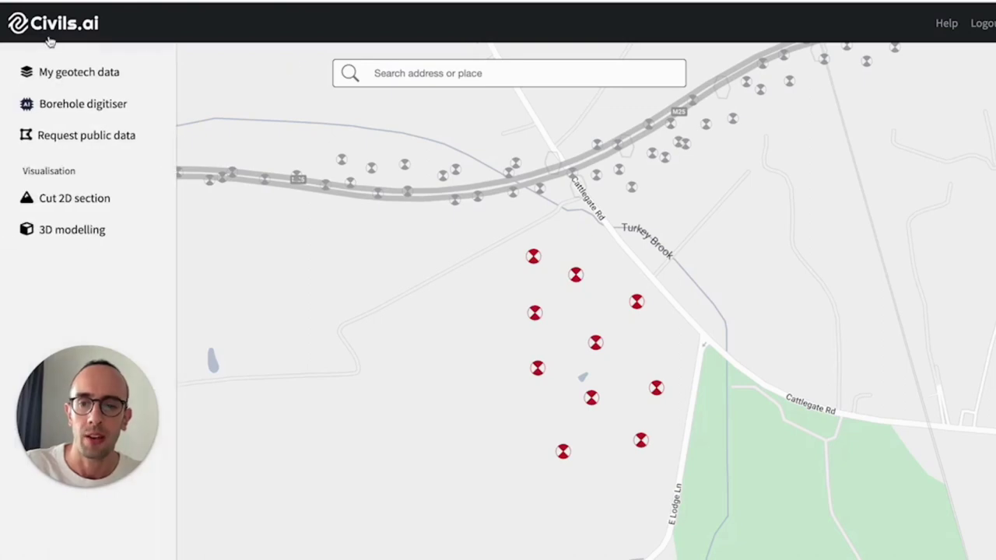
left_click(98, 79)
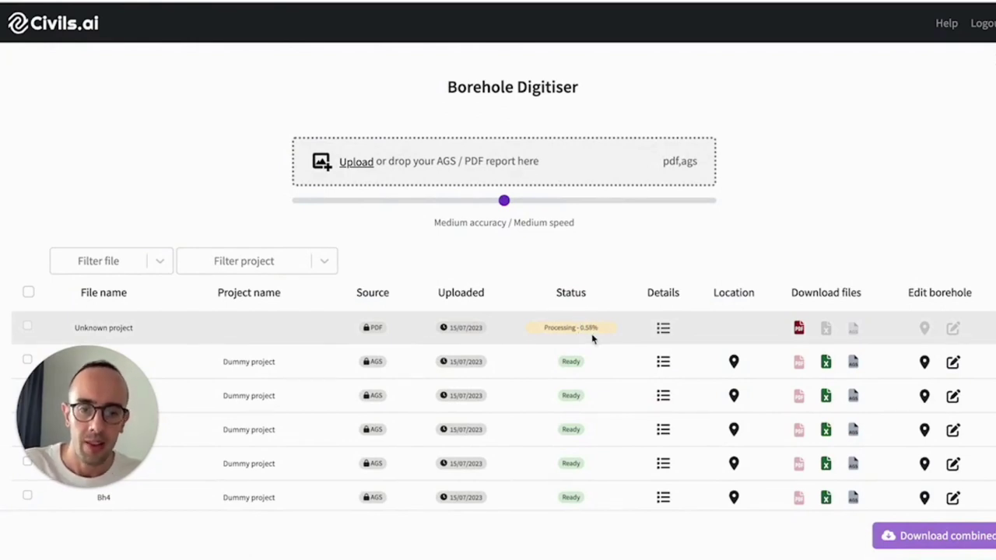
scroll(554, 331, "down", 1)
scroll(553, 335, "down", 1)
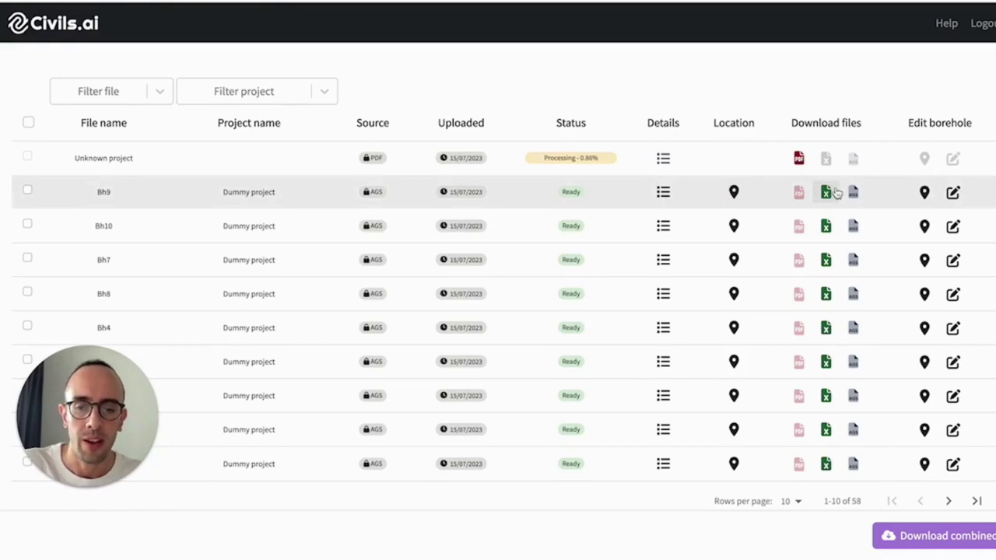
left_click(826, 192)
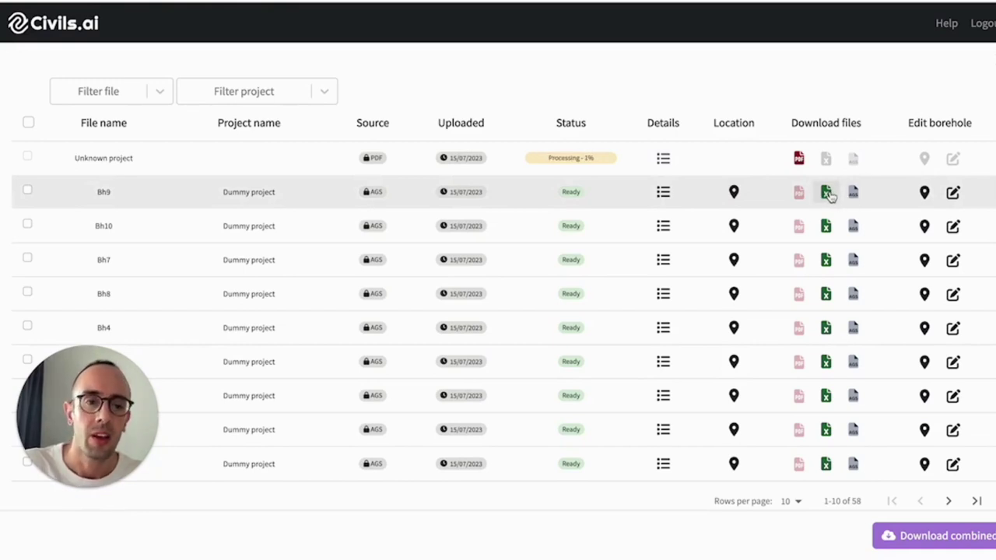
left_click(27, 190)
left_click(27, 224)
left_click(27, 257)
left_click(27, 292)
left_click(27, 326)
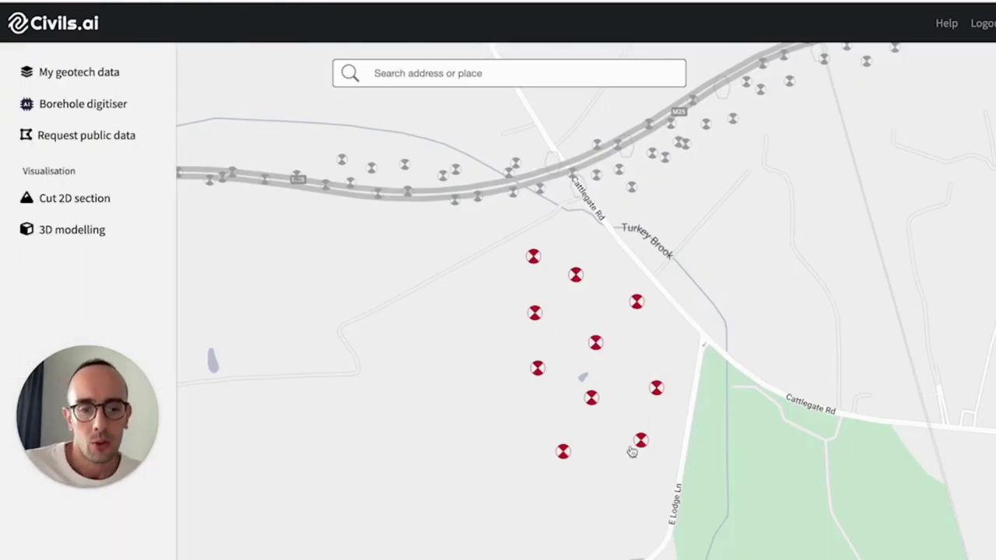
Open borehole BH4's details and tilt its 3D borehole log into view
left_click(641, 442)
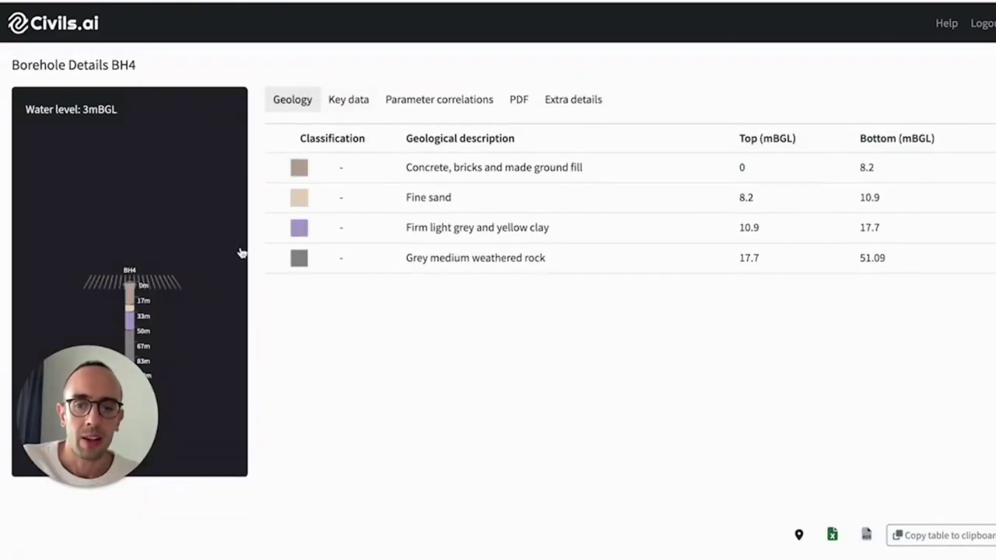
left_click_drag(198, 247, 196, 158)
left_click(228, 285)
mouse_move(155, 210)
left_mouse_down()
mouse_move(249, 216)
mouse_move(122, 220)
mouse_move(148, 220)
left_mouse_up()
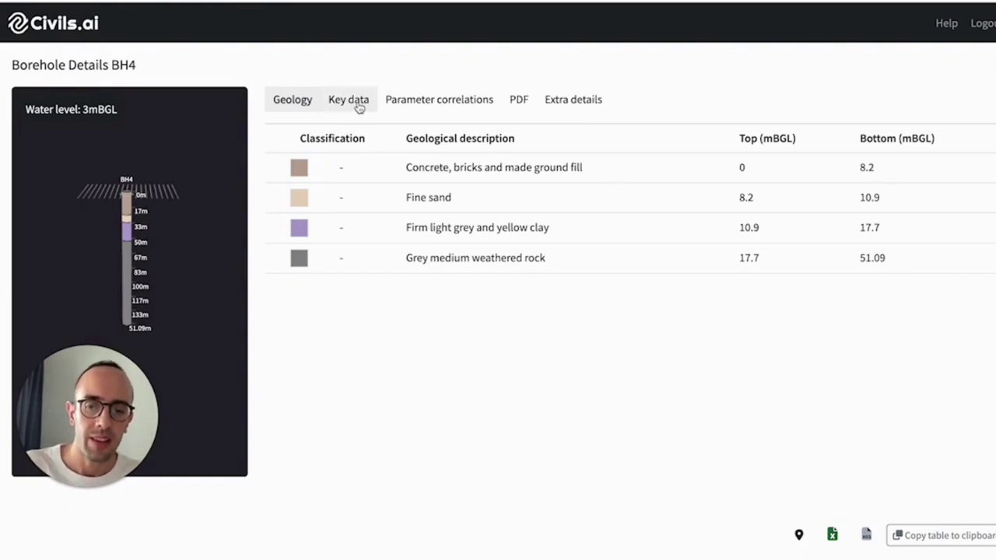
Show BH4's RQD key test data, then its parameter correlations table
left_click(358, 108)
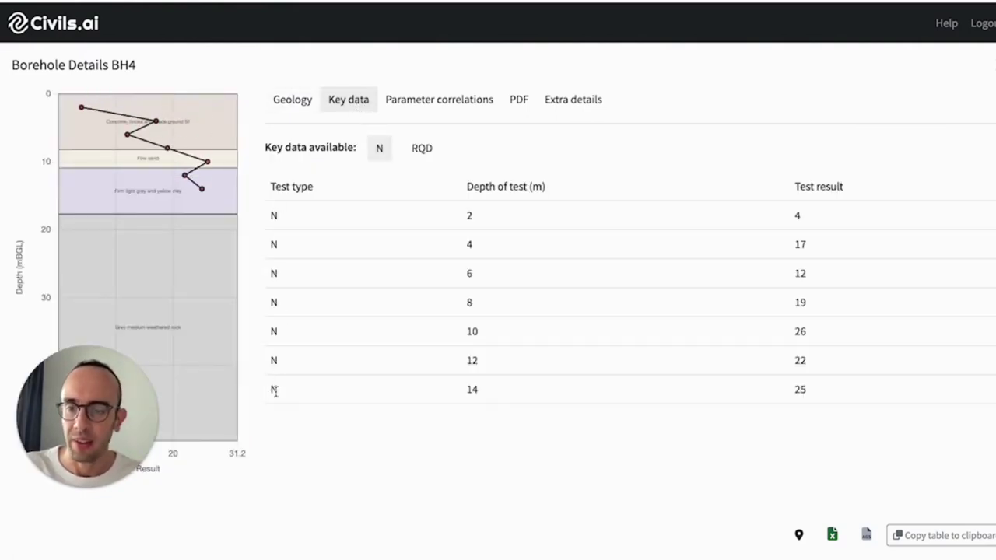
left_click(421, 150)
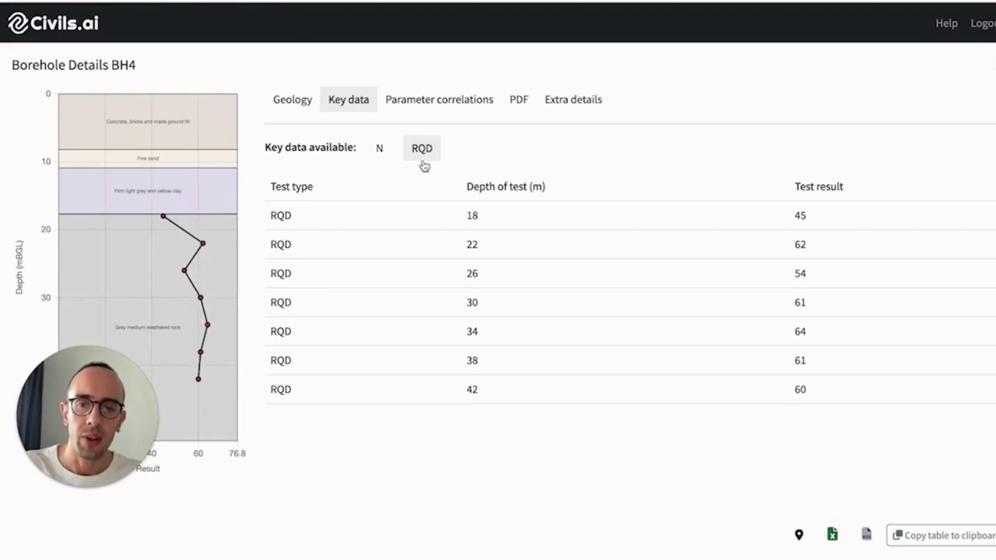
left_click(457, 113)
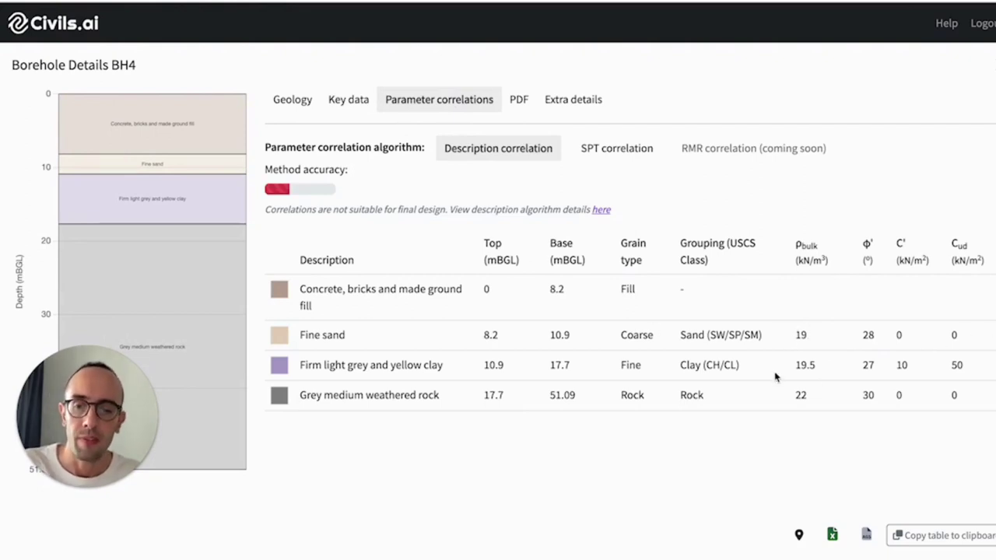
Switch BH4's parameter correlations to SPT-based values
left_click(640, 148)
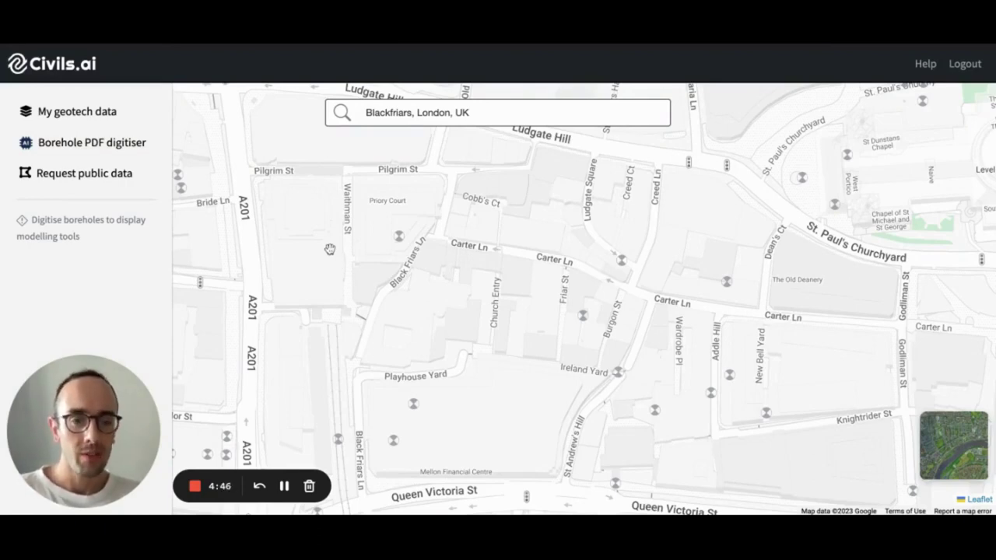
Draw a five-corner area around Carter Lane and Friar Street and confirm the public borehole request
left_click(63, 174)
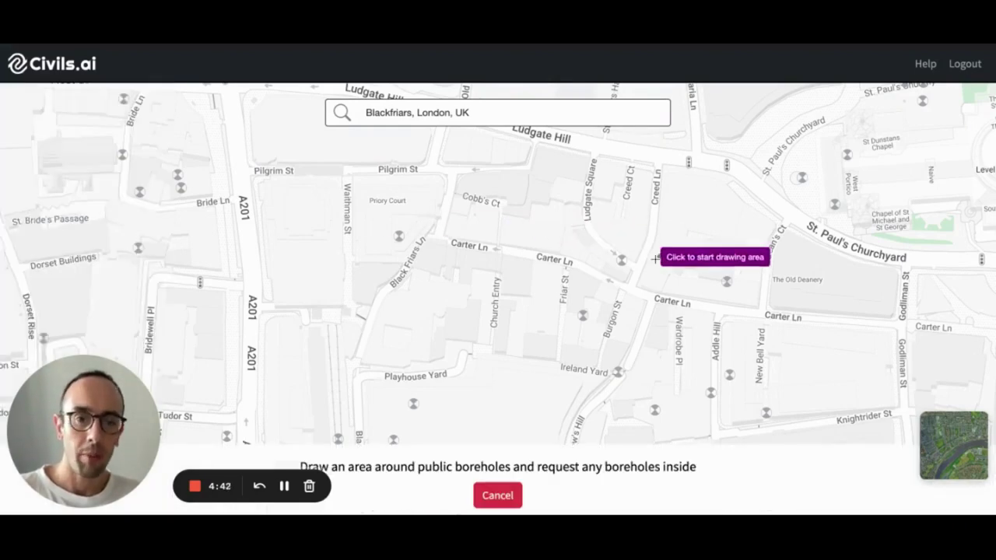
left_click(511, 301)
left_click(580, 229)
left_click(679, 234)
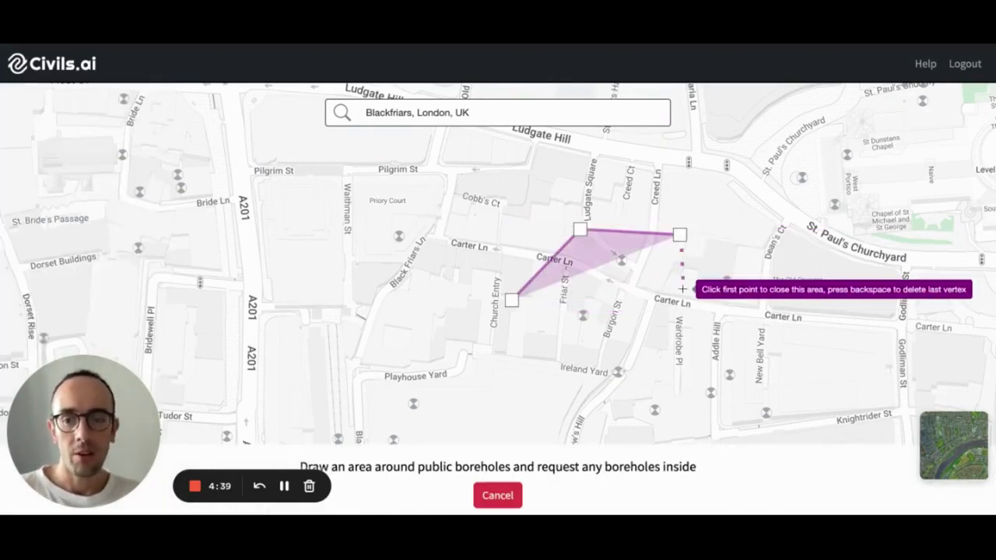
left_click(681, 290)
left_click(596, 371)
left_click(511, 301)
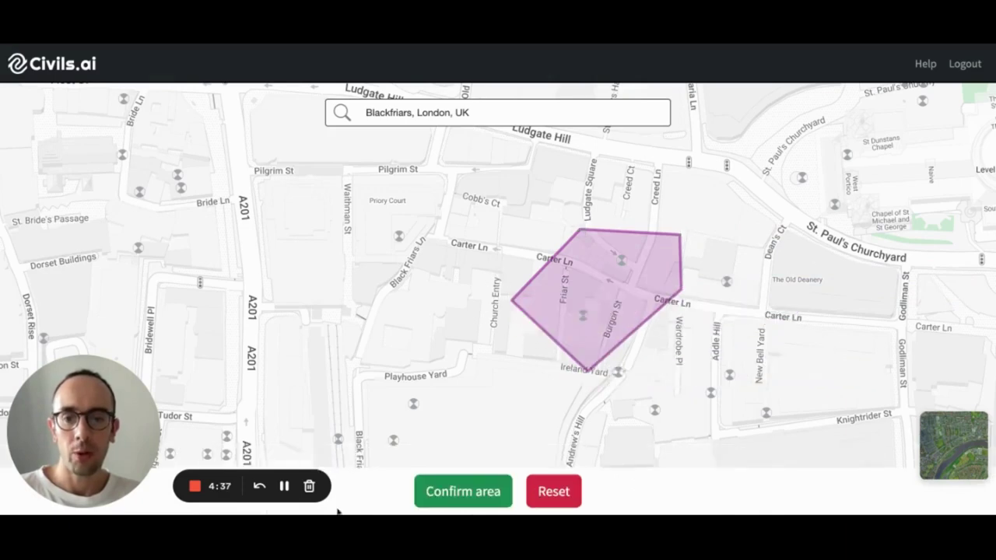
left_click(455, 489)
left_click(507, 358)
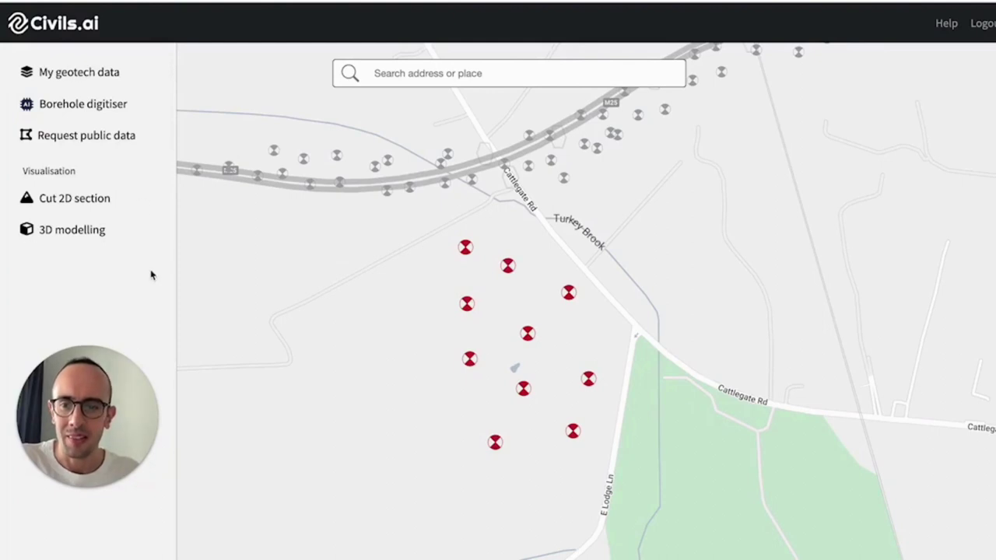
Set the 3D model diameter to 831m and place the circle over the ten boreholes
left_click(85, 239)
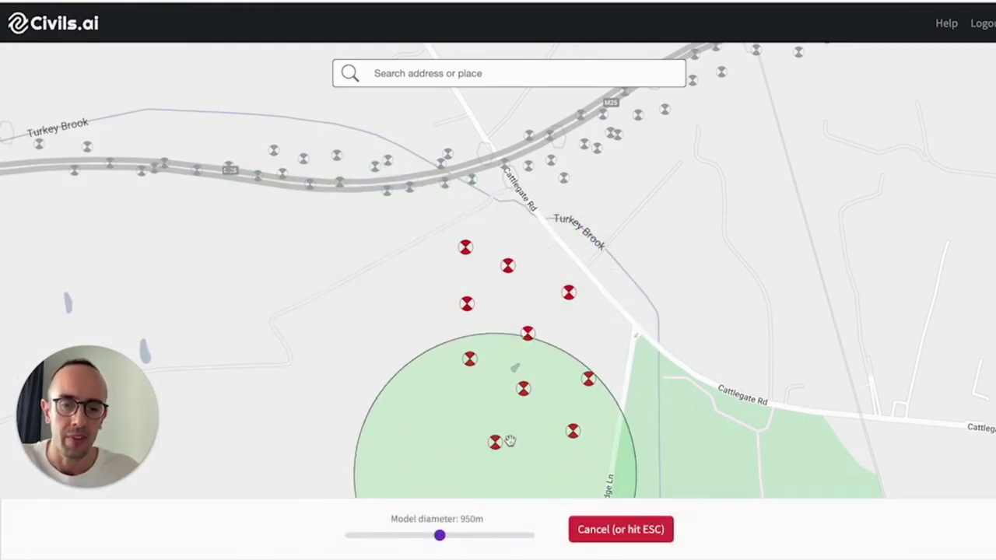
left_click_drag(439, 544, 429, 544)
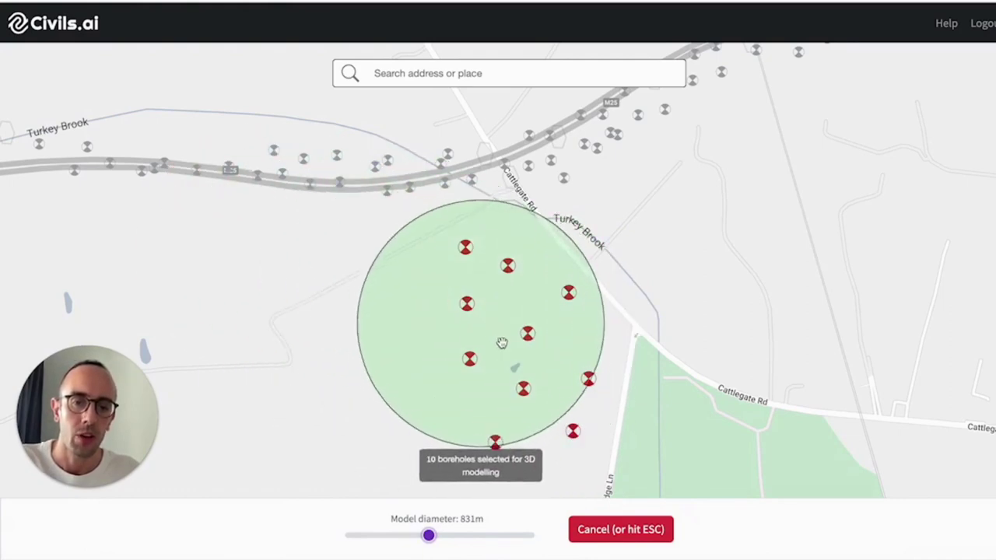
left_click(523, 348)
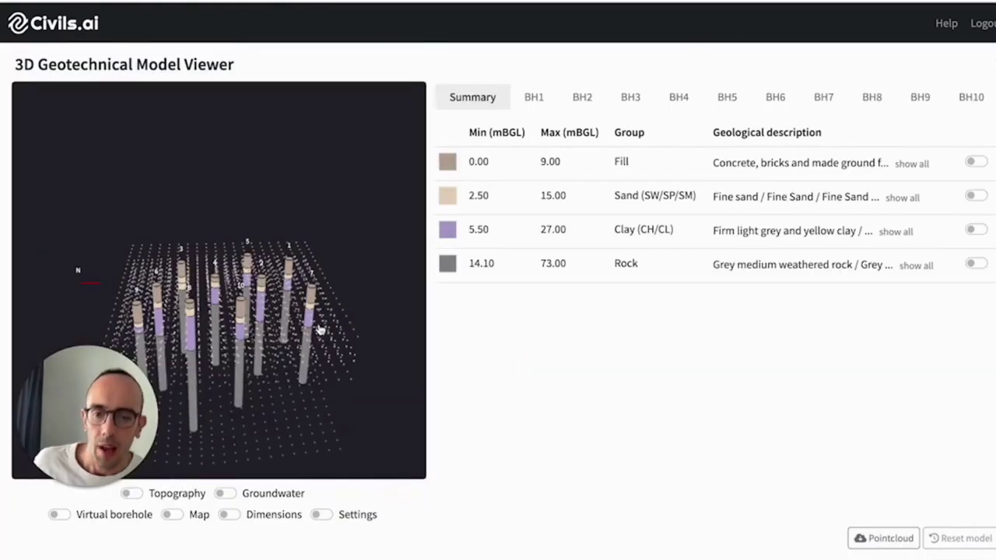
Review BH1's layers, keep Fill grouped as Fill, and isolate the Rock stratum
left_click_drag(319, 330, 244, 240)
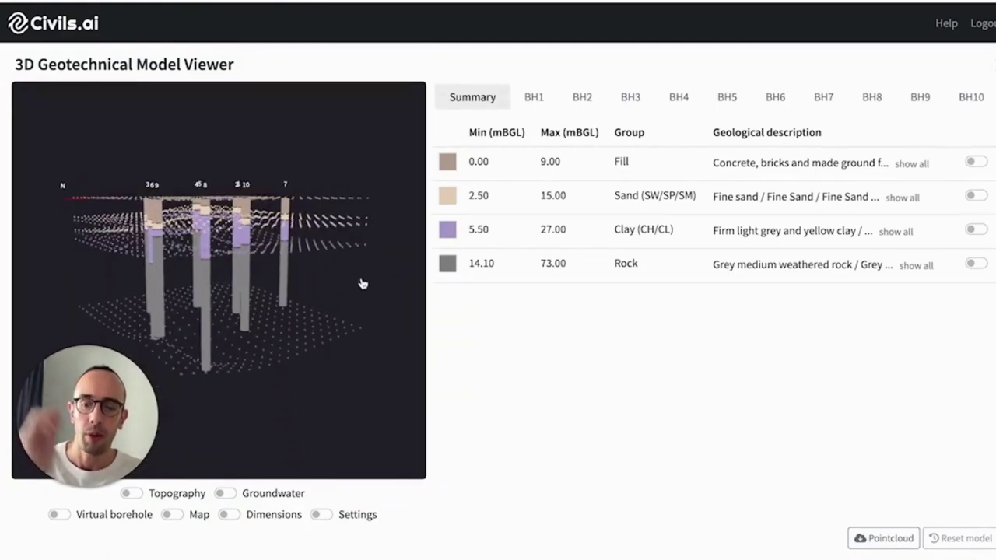
left_click_drag(360, 286, 373, 276)
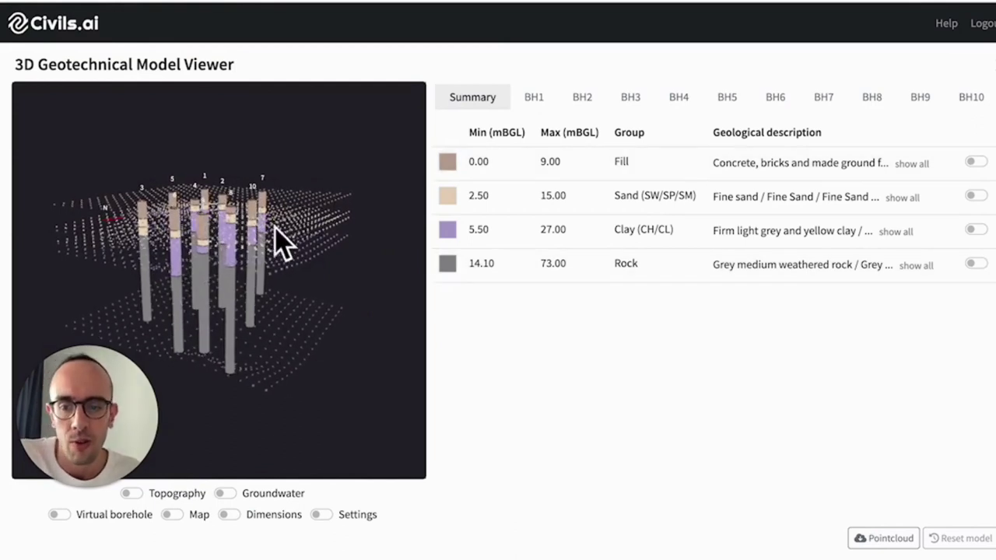
left_click(541, 101)
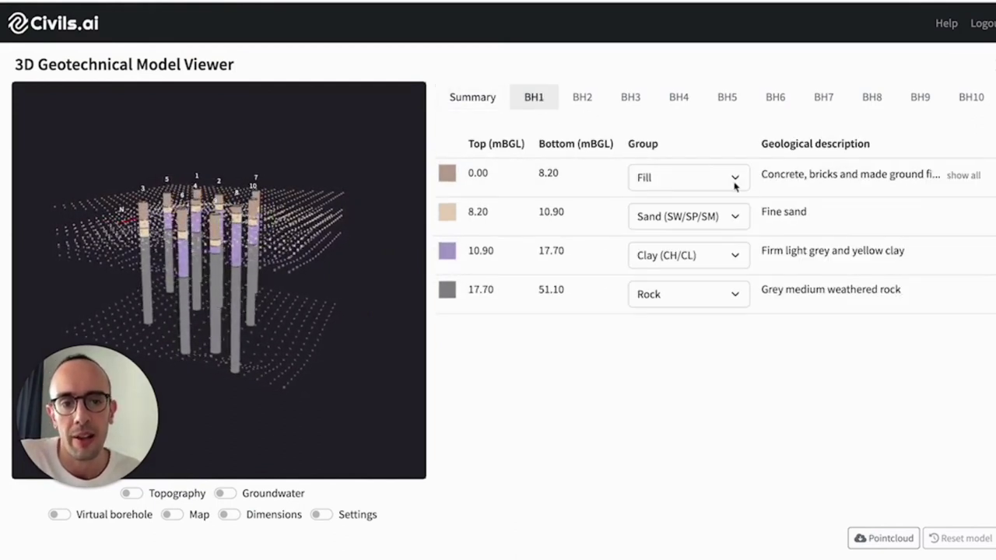
left_click(674, 183)
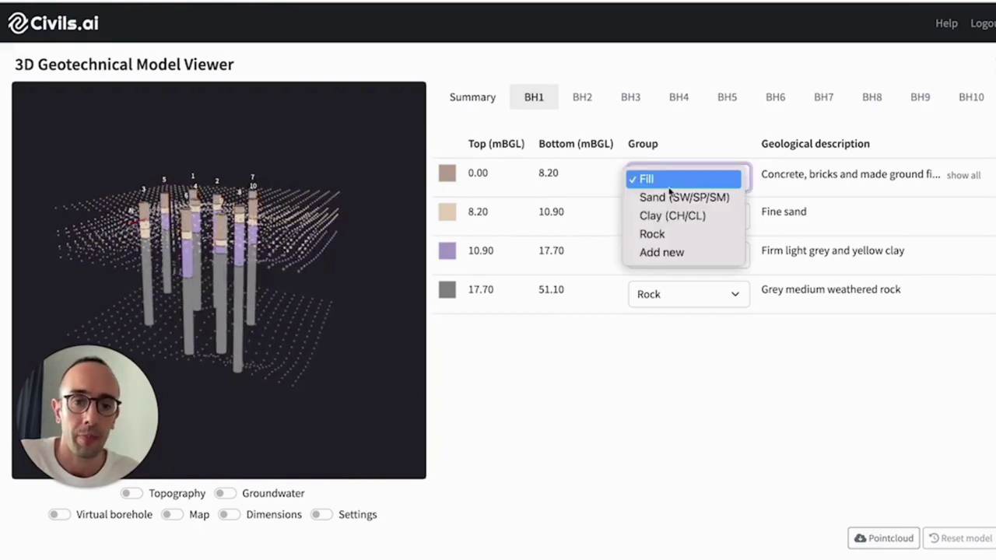
left_click(448, 322)
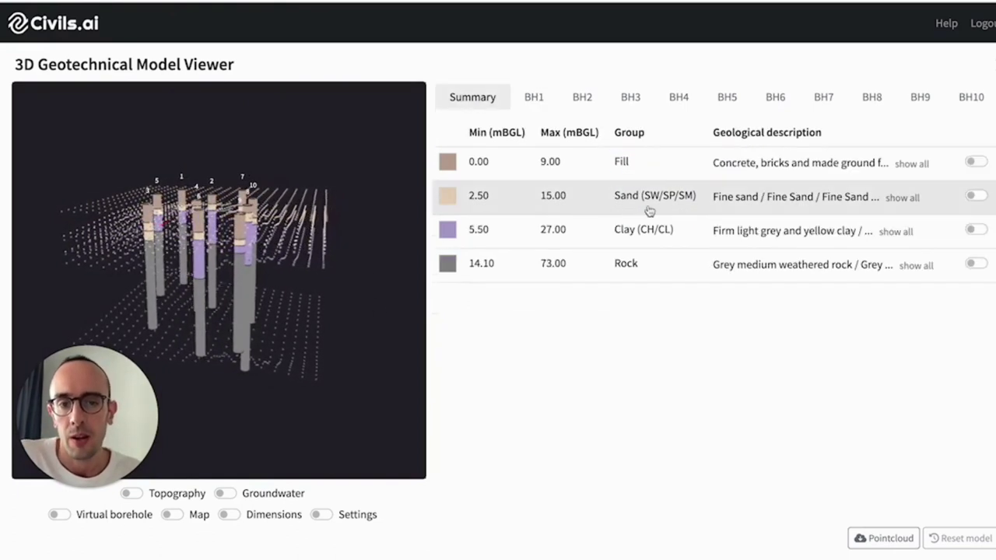
left_click(741, 268)
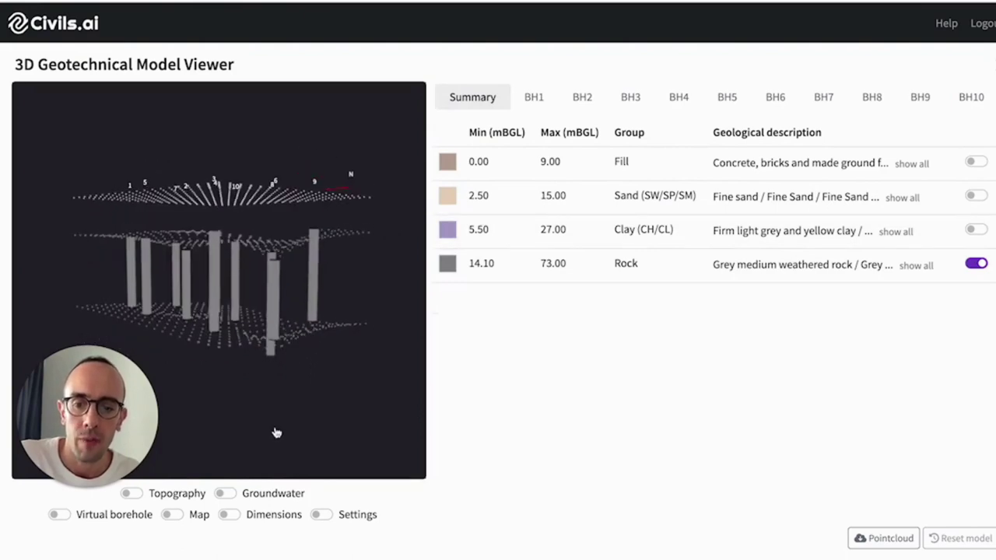
Turn on depth dimensions and briefly view the zoomed-out site map of borehole locations
left_click(231, 515)
left_click_drag(257, 321, 364, 249)
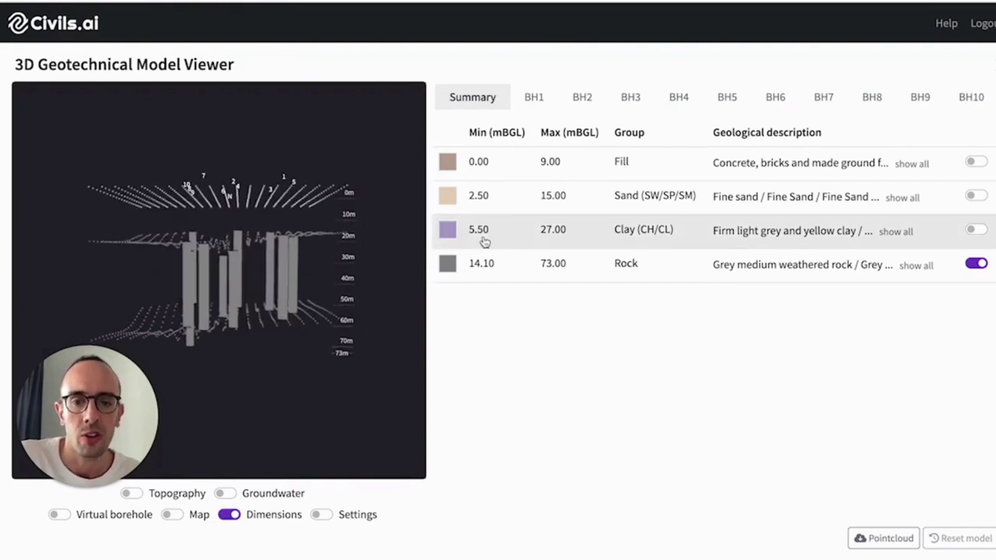
left_click(172, 515)
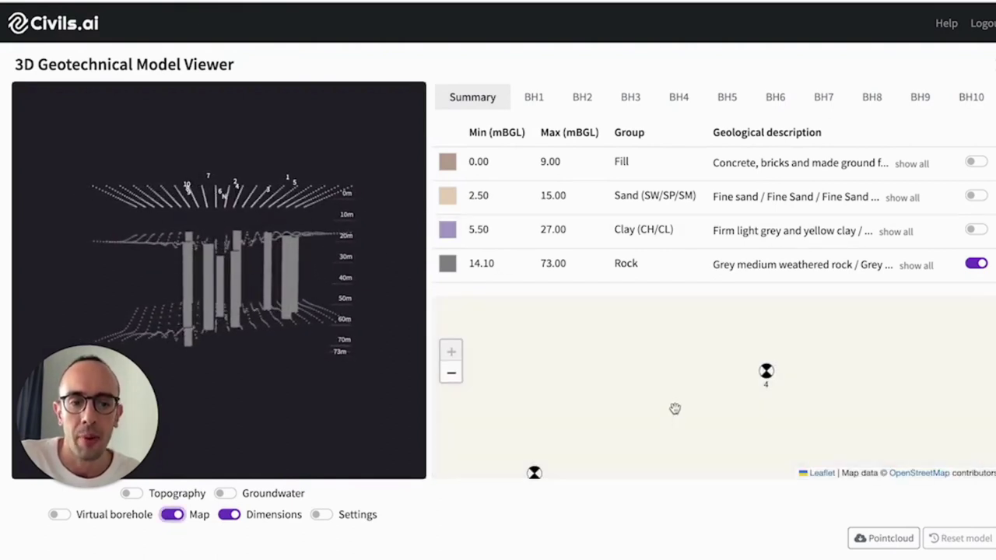
left_click(452, 377)
left_click(452, 376)
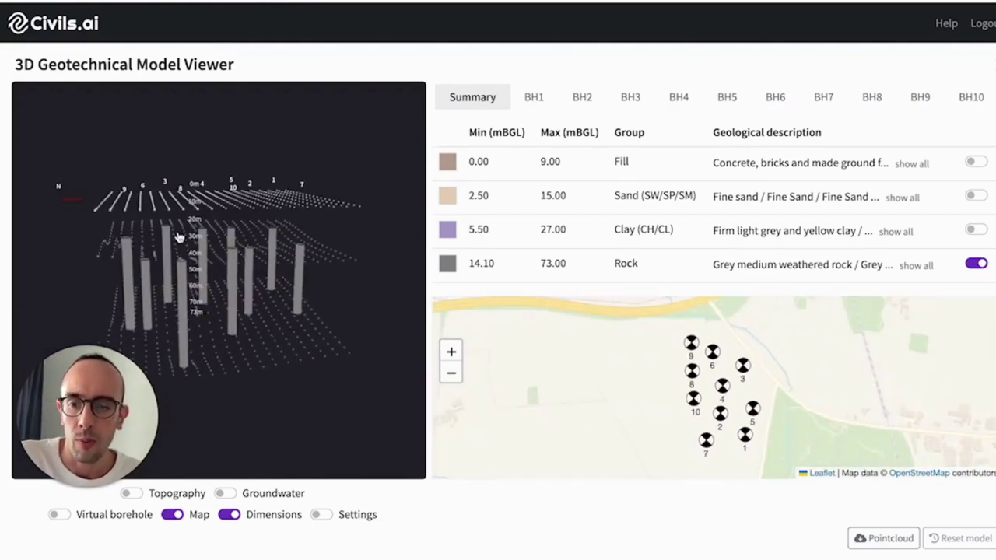
left_click(173, 515)
Restore all strata, add a virtual borehole and hide the depth dimensions
left_click(903, 266)
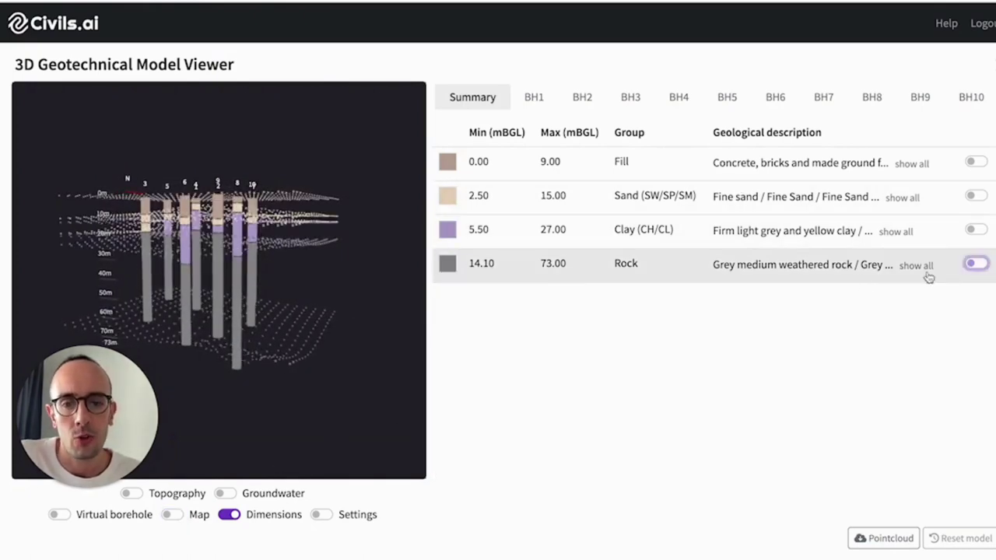
left_click(59, 514)
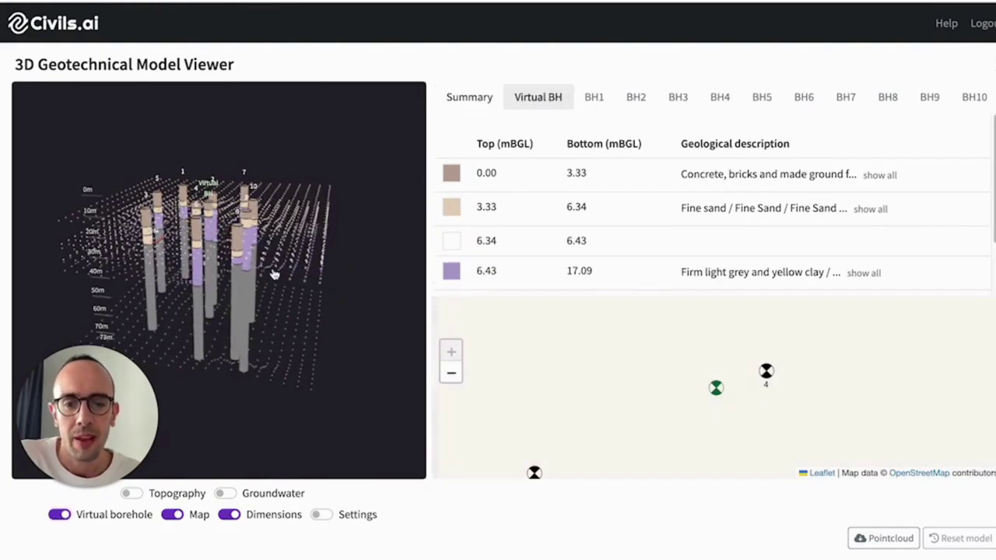
left_click(231, 514)
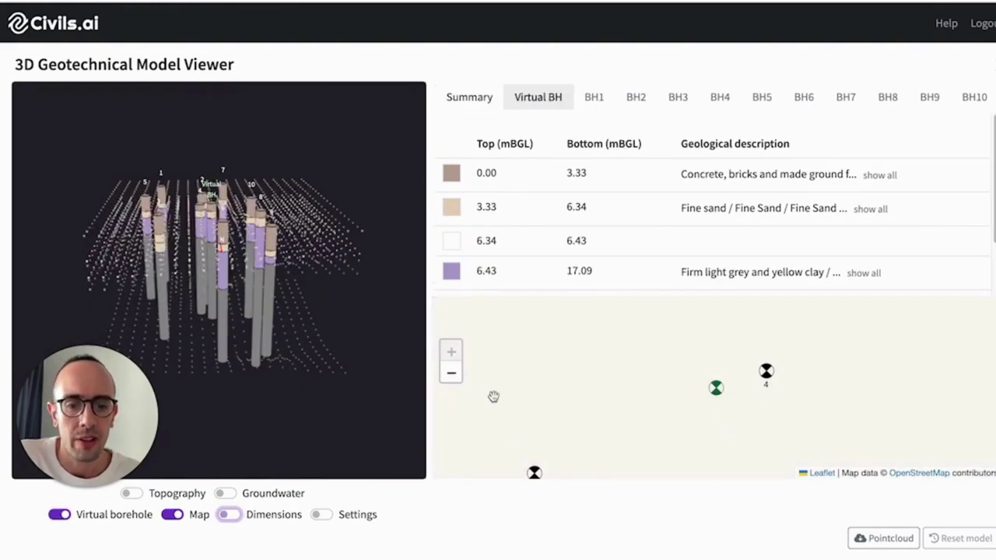
Move the virtual borehole on the site map to sit between BH10 and BH4
left_click(450, 381)
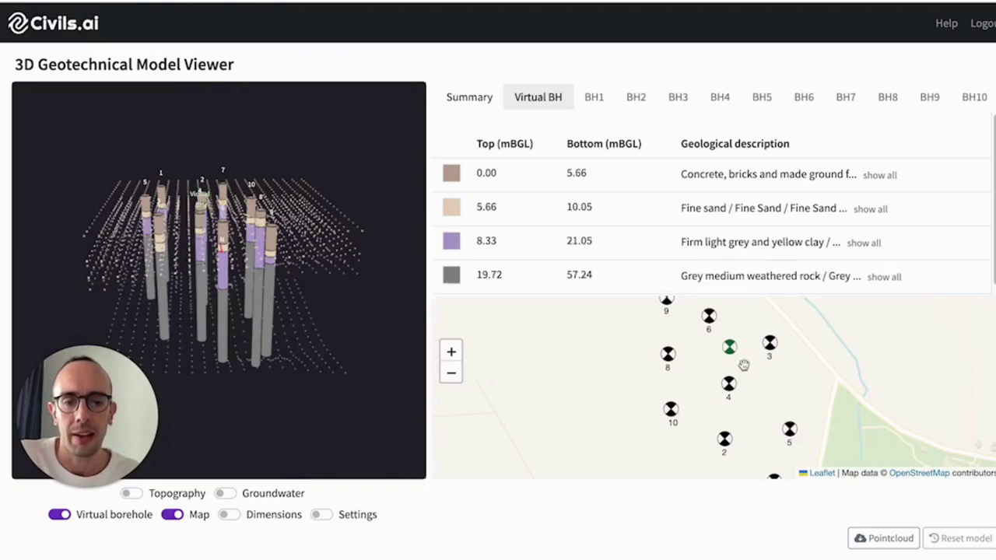
left_click_drag(204, 252, 289, 241)
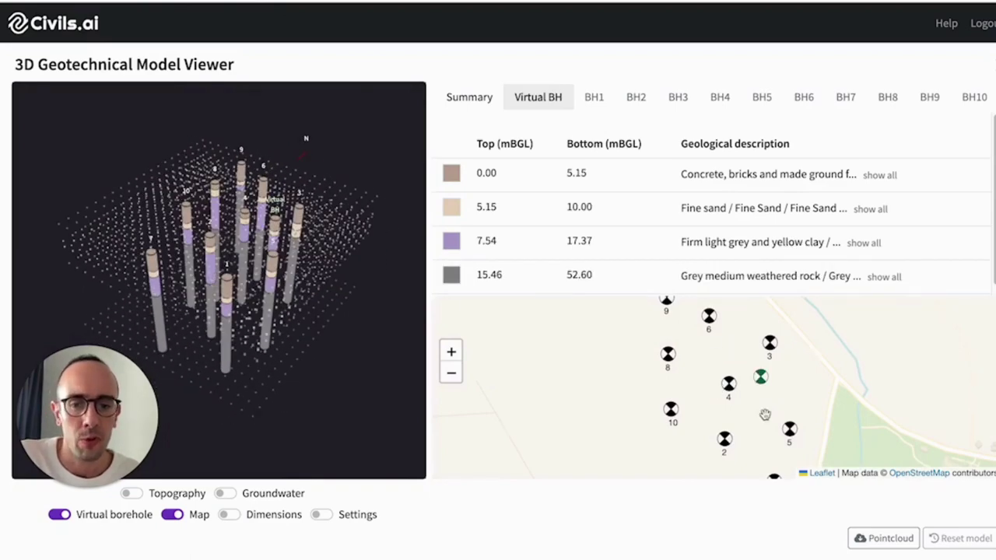
left_click_drag(334, 265, 139, 292)
left_click(651, 337)
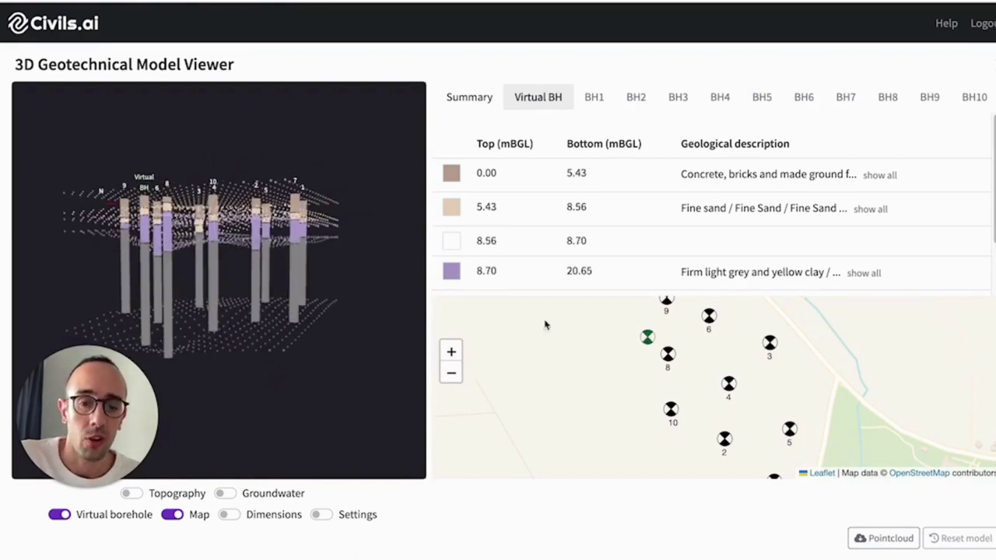
left_click(705, 403)
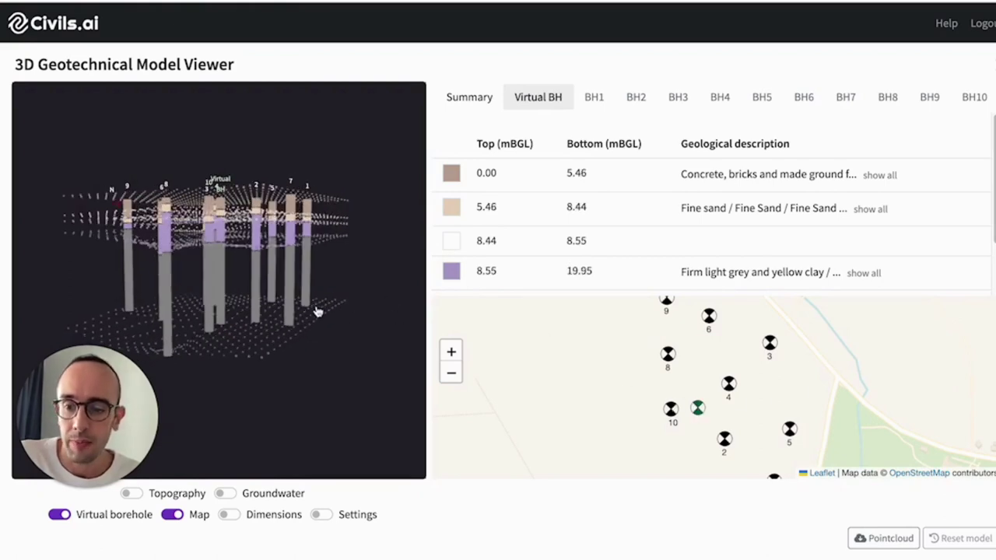
Turn on topography elevations, set BH1's ground level to 10 m, and show groundwater
left_click(130, 494)
left_click_drag(223, 283, 232, 222)
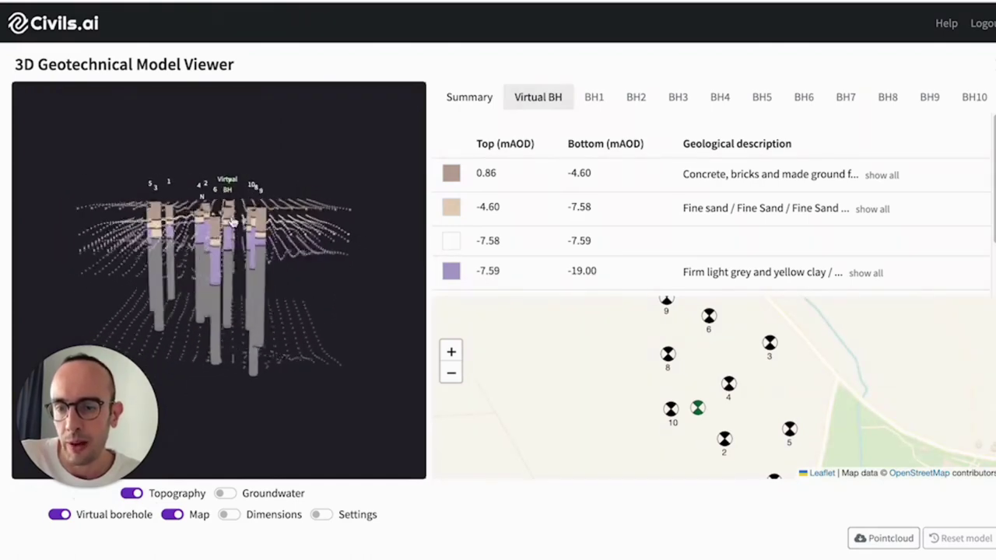
left_click(603, 97)
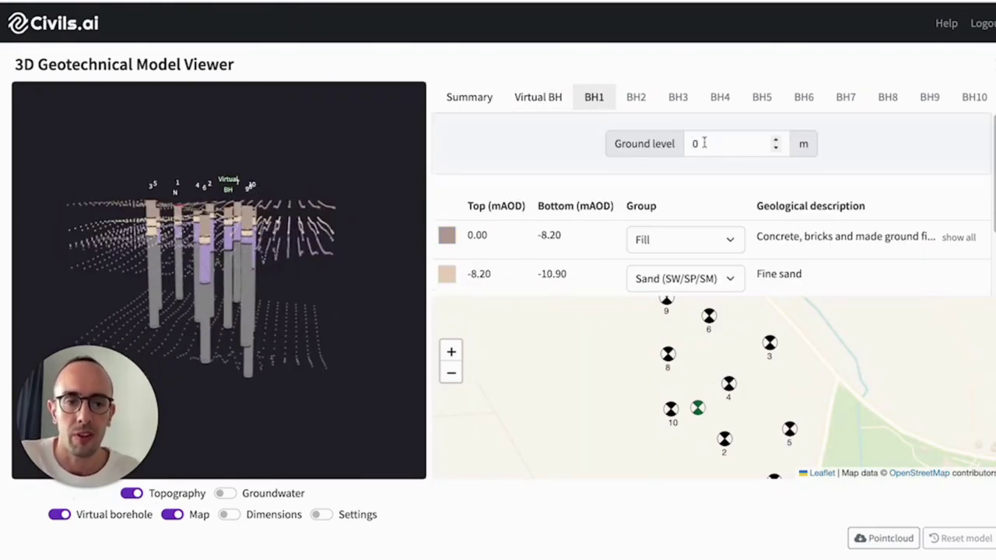
left_click_drag(705, 142, 684, 143)
type("10")
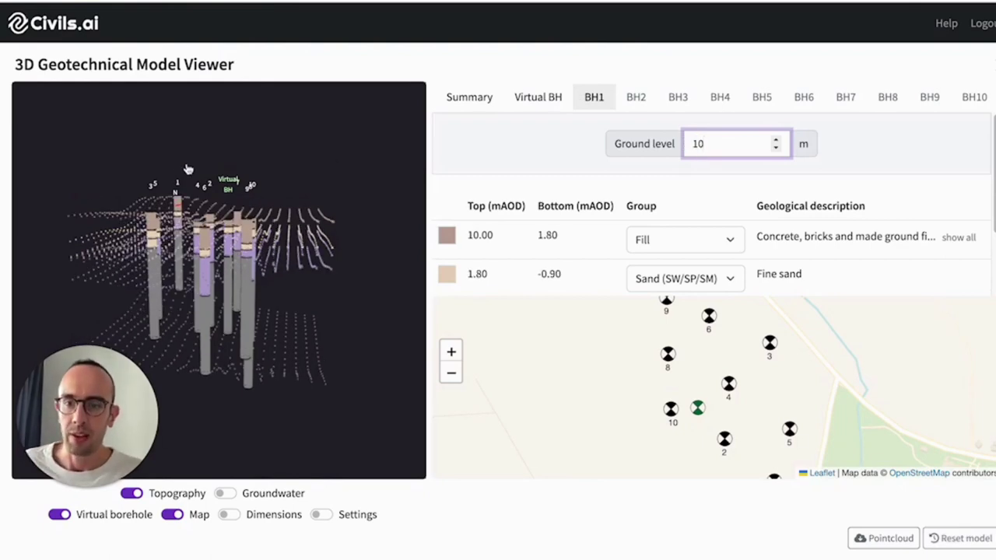
left_click_drag(180, 171, 254, 173)
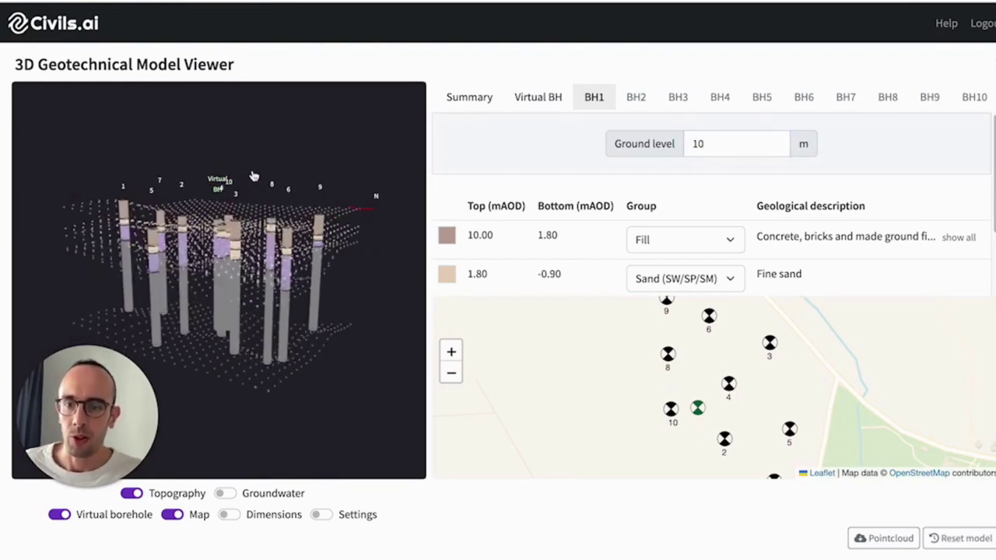
left_click(225, 494)
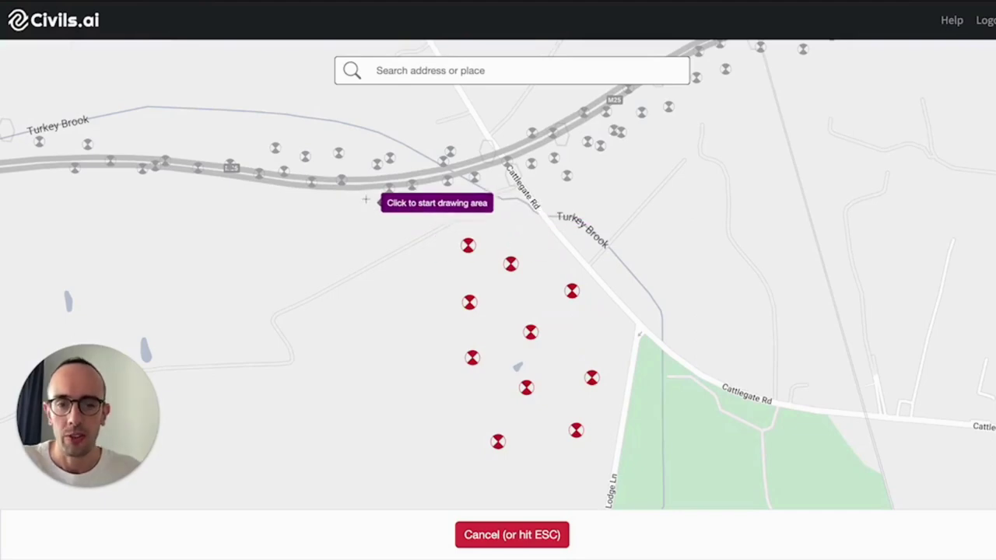
Draw a section line across the map, capturing BH6, BH2, BH5, BH7 and BH10 within 100 m
left_click(383, 253)
left_click(661, 441)
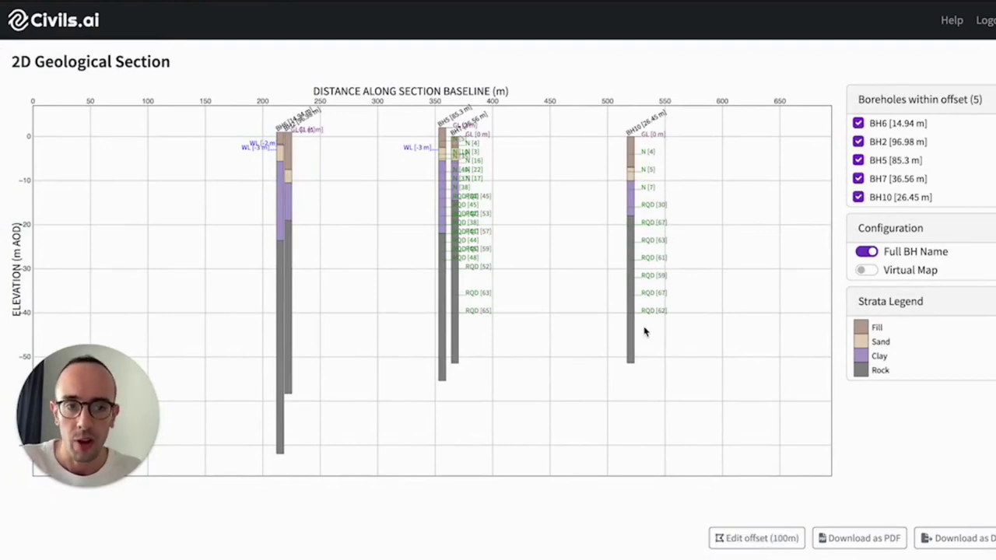
Inspect BH6's borehole details, leaving its fill layer's group unchanged
left_click(887, 126)
left_click(652, 203)
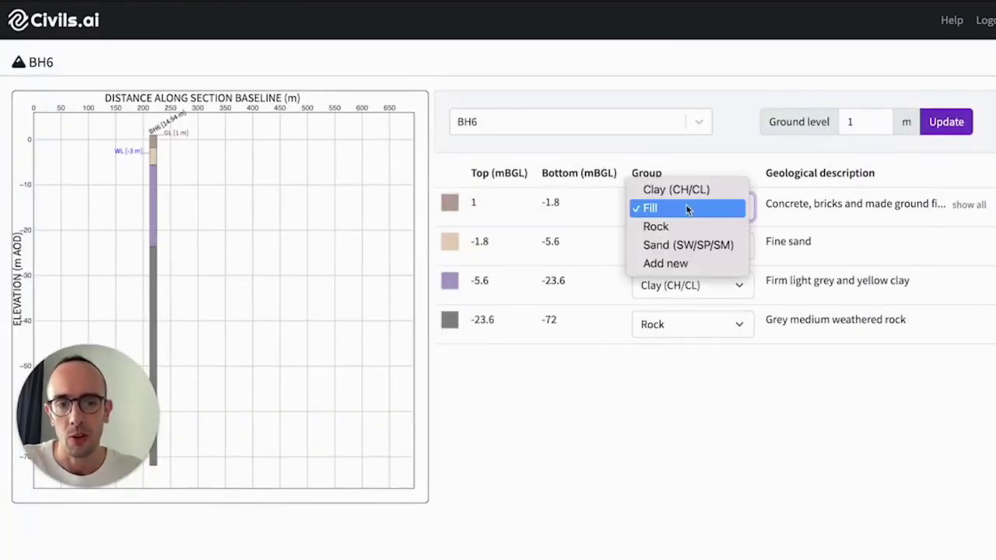
left_click(808, 453)
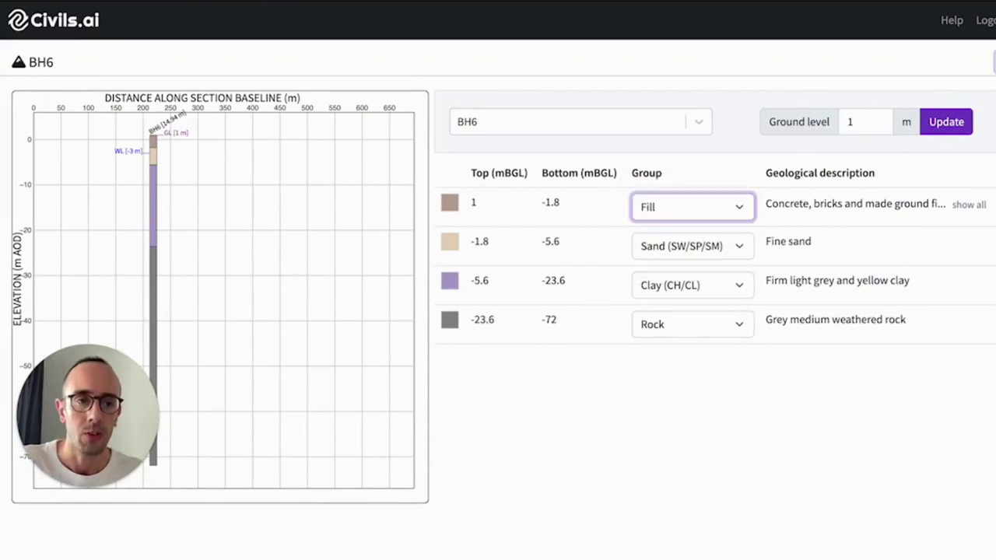
left_click(989, 62)
Exclude BH2 and BH7, then widen the section offset to 128 m to bring in BH4
left_click(859, 142)
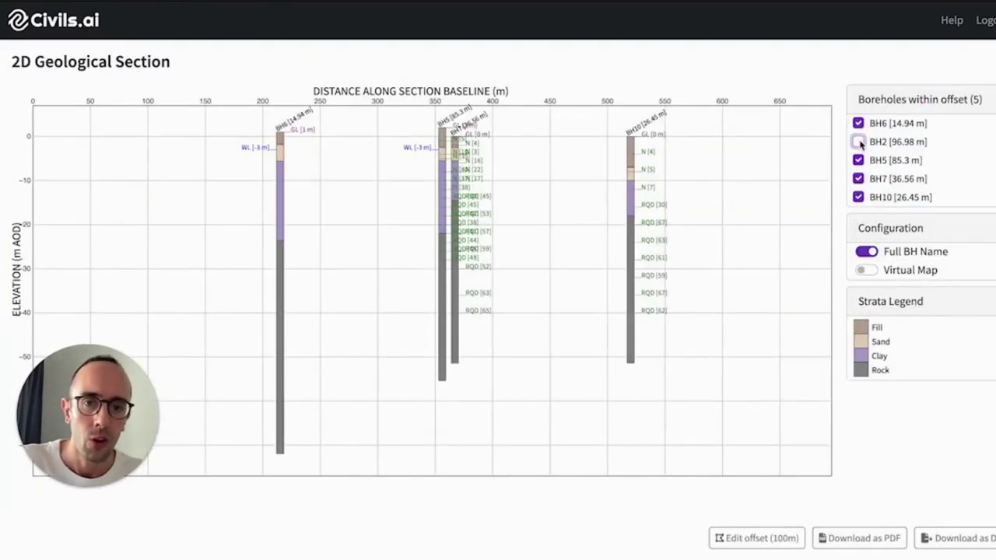
left_click(858, 179)
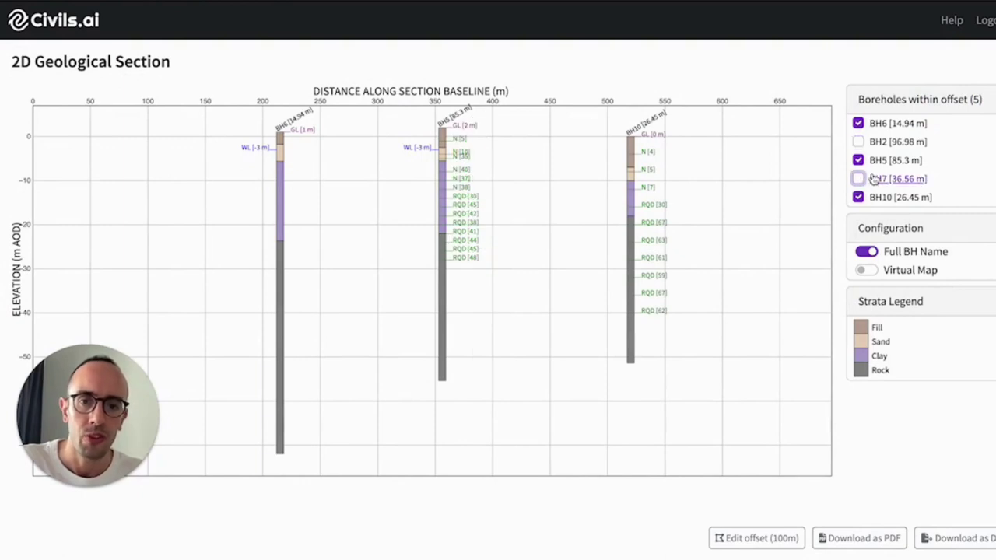
left_click(728, 535)
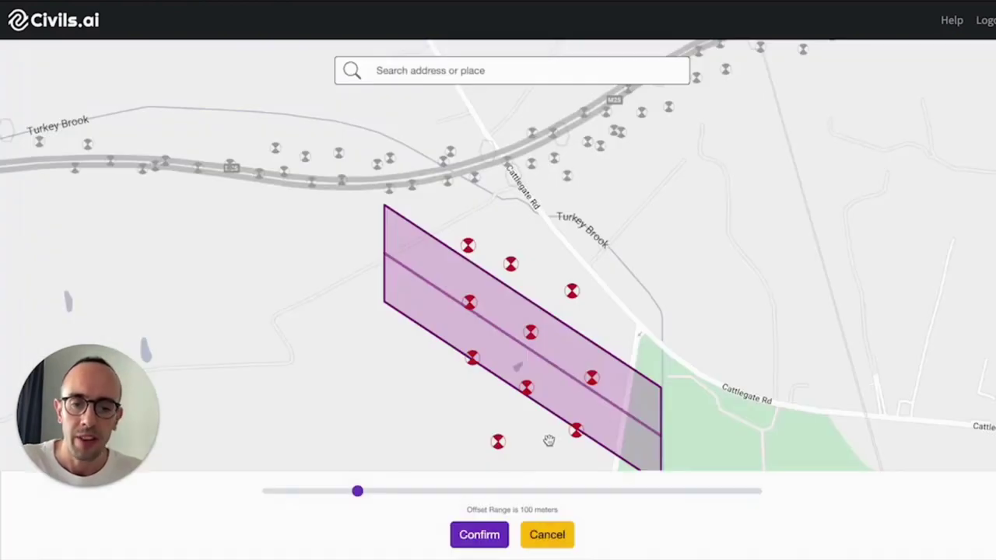
left_click_drag(359, 491, 385, 492)
left_click(467, 537)
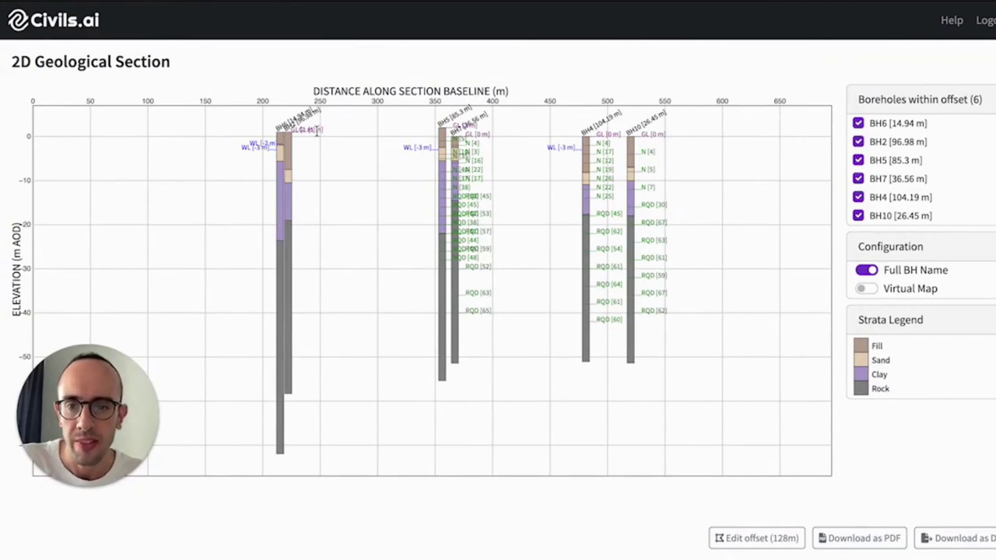
Exclude BH4 from the section and download the resulting 2D geological section
left_click(859, 197)
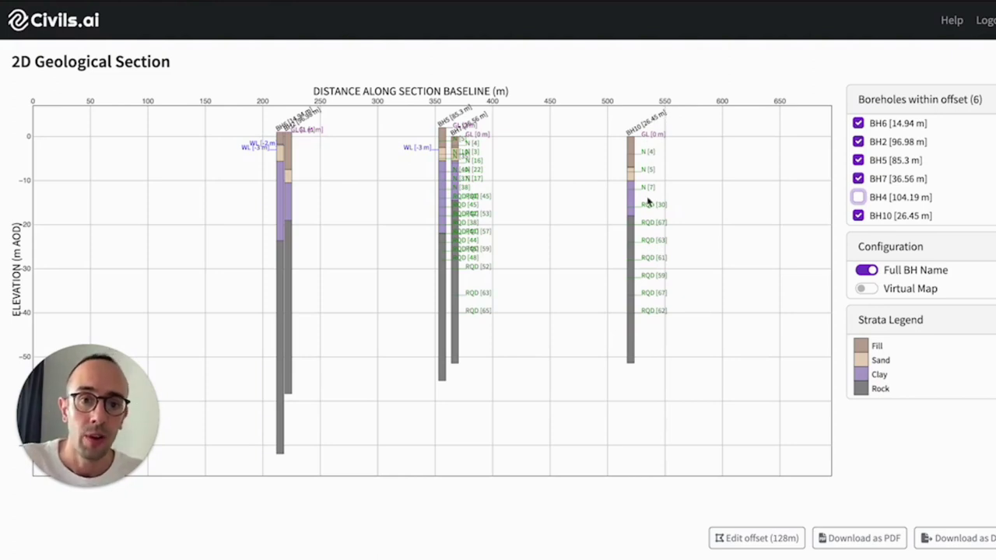
left_click(861, 535)
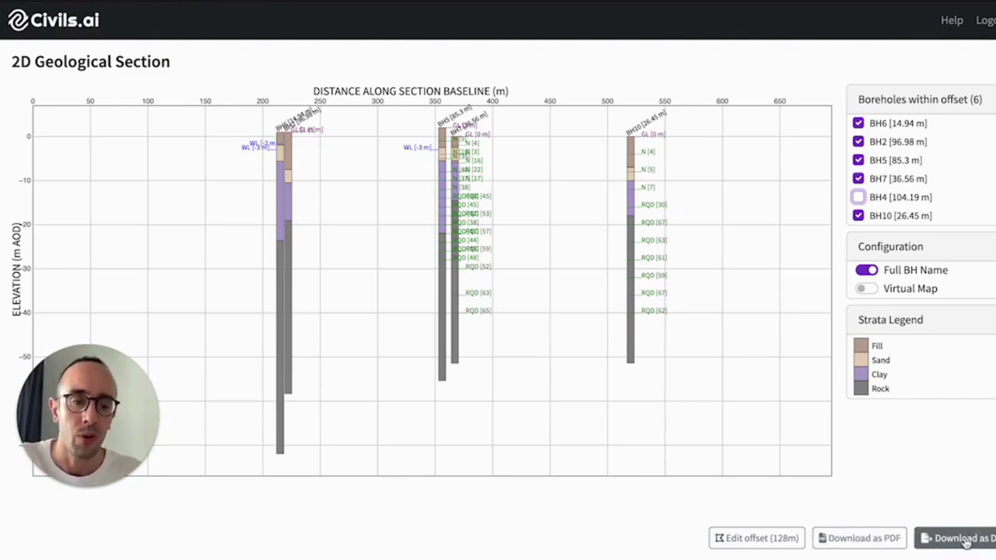